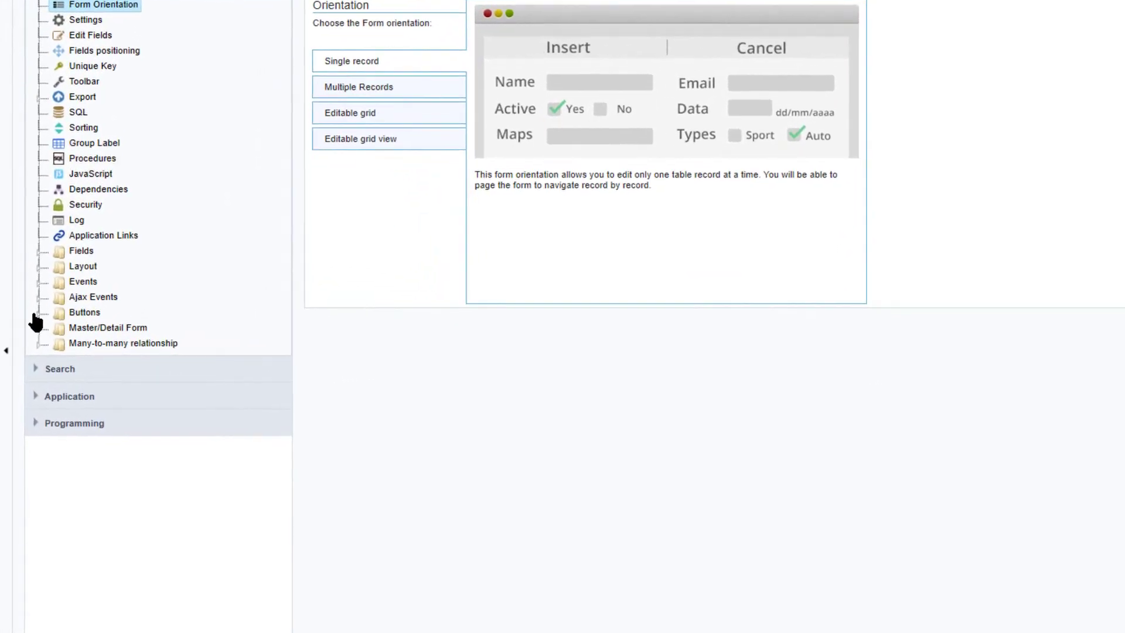
# Expand the Buttons folder in form_products' settings tree to show New Button
pyautogui.click(39, 313)
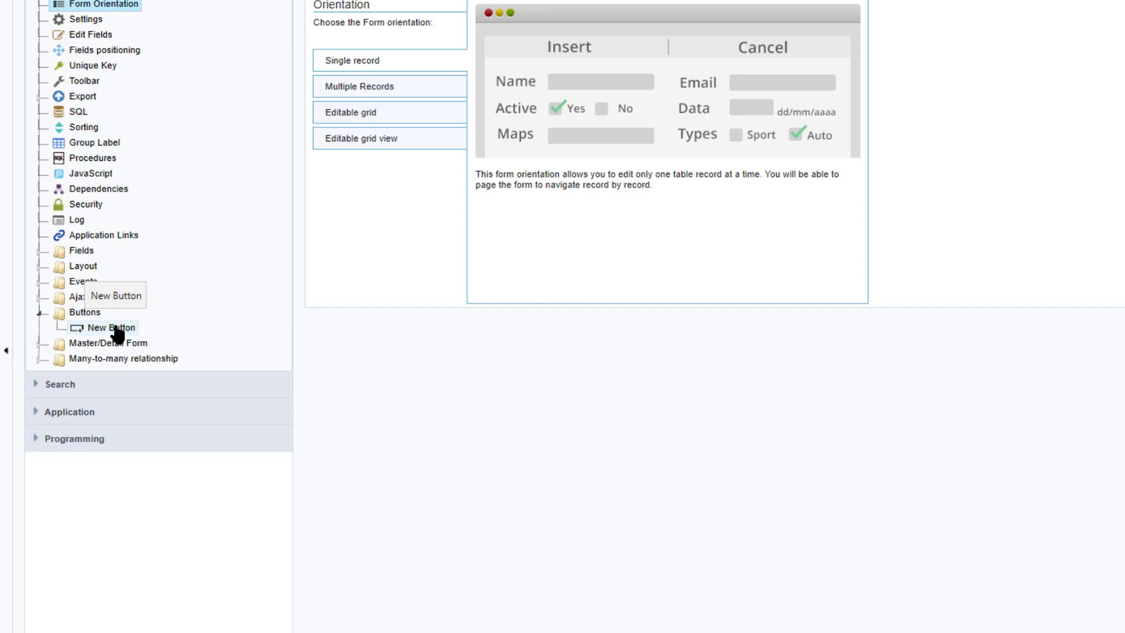
# Create a JavaScript button 'java' whose code alerts "This is an alert message!!"
pyautogui.click(111, 327)
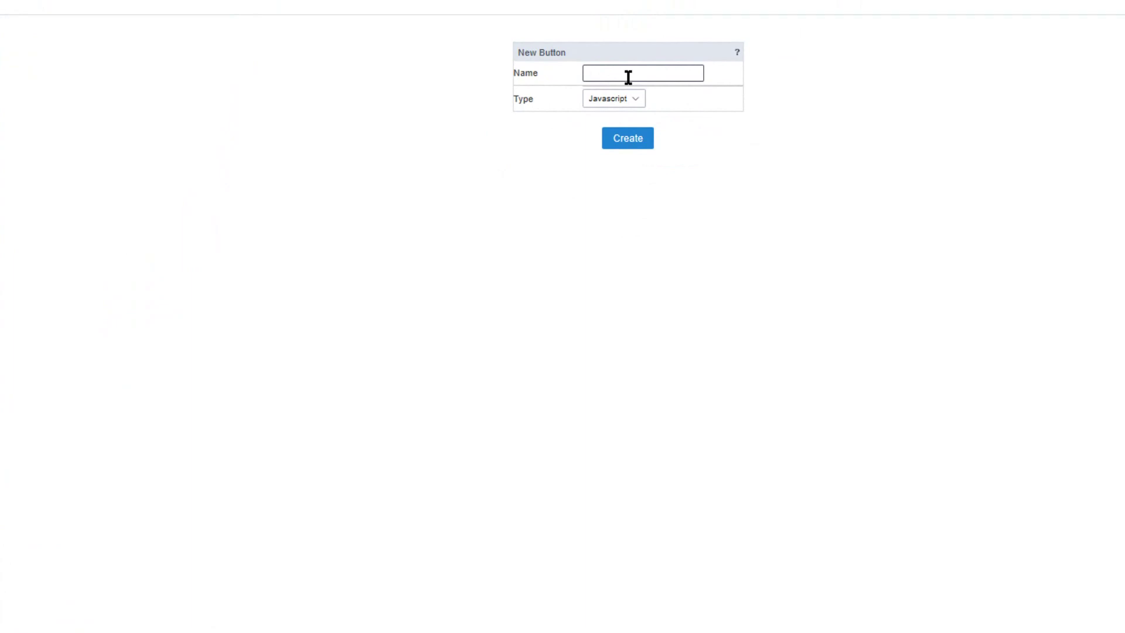
pyautogui.write('java')
pyautogui.click(628, 137)
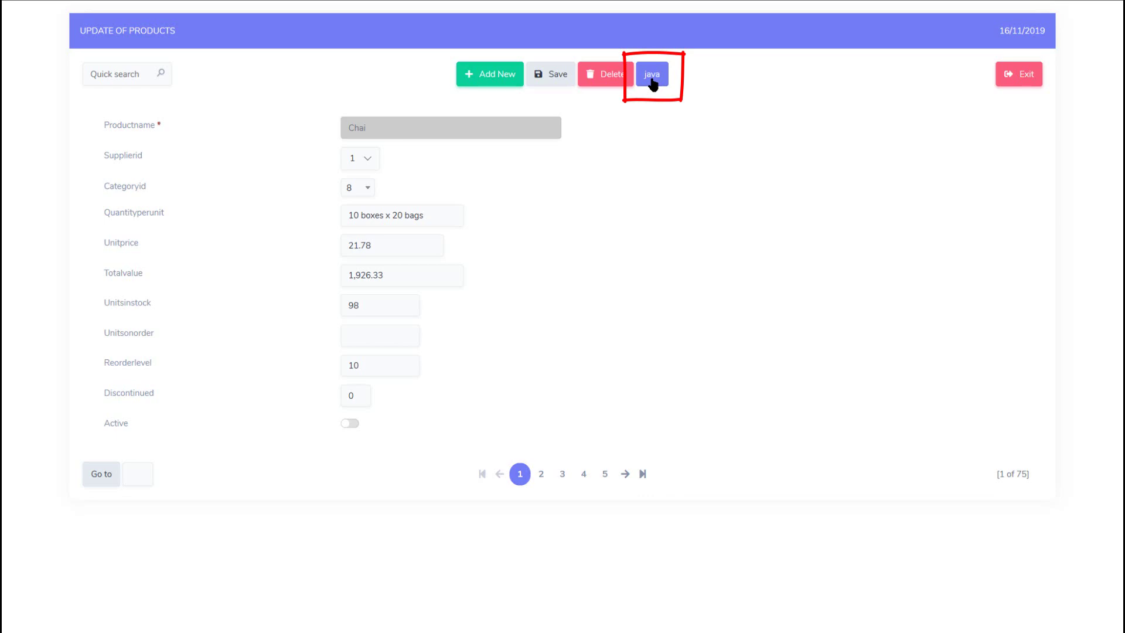
# Try the java button in the running form, dismiss its alert, then return to Scriptcase
pyautogui.click(651, 81)
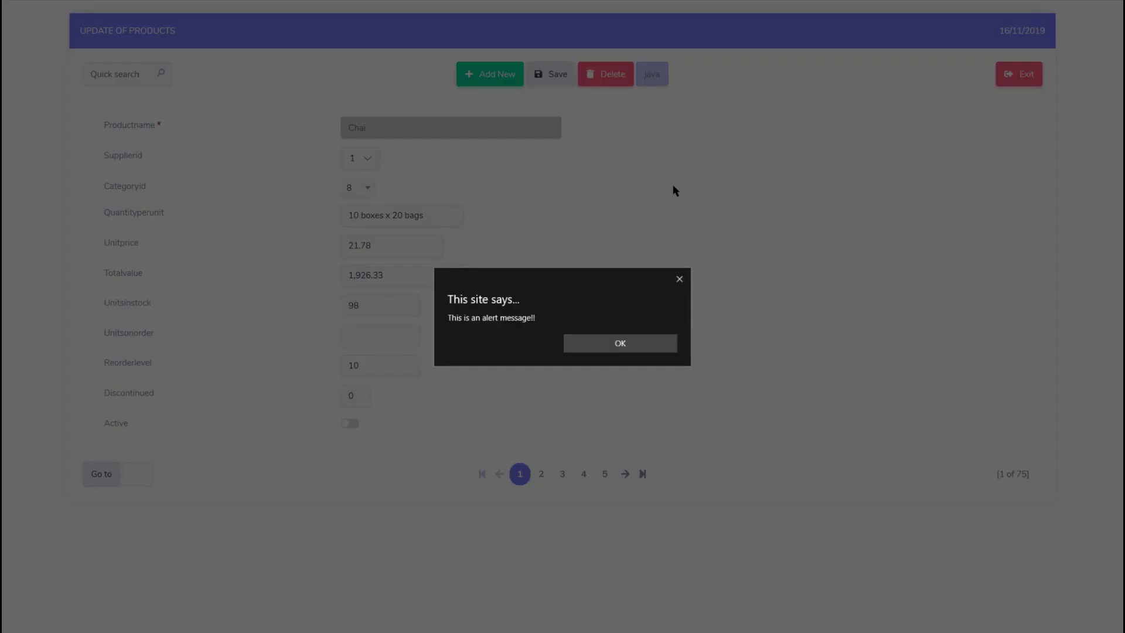
pyautogui.click(630, 343)
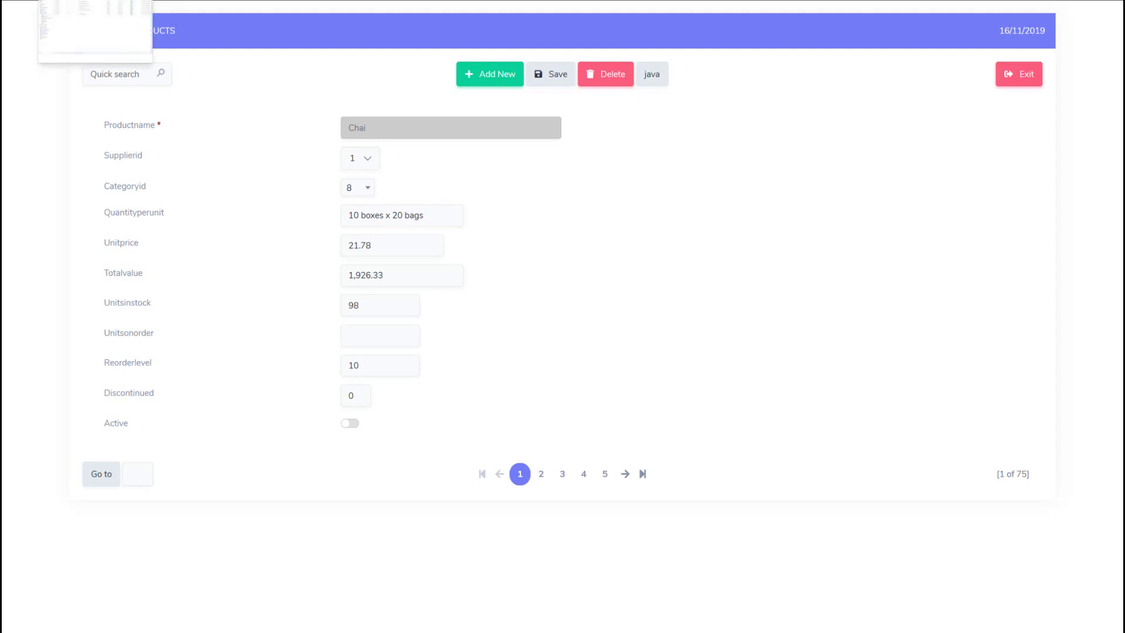
pyautogui.hotkey('alt', 'Tab')
# Create a PHP-type button 'php' whose code is echo date("d-m-y");
pyautogui.click(79, 350)
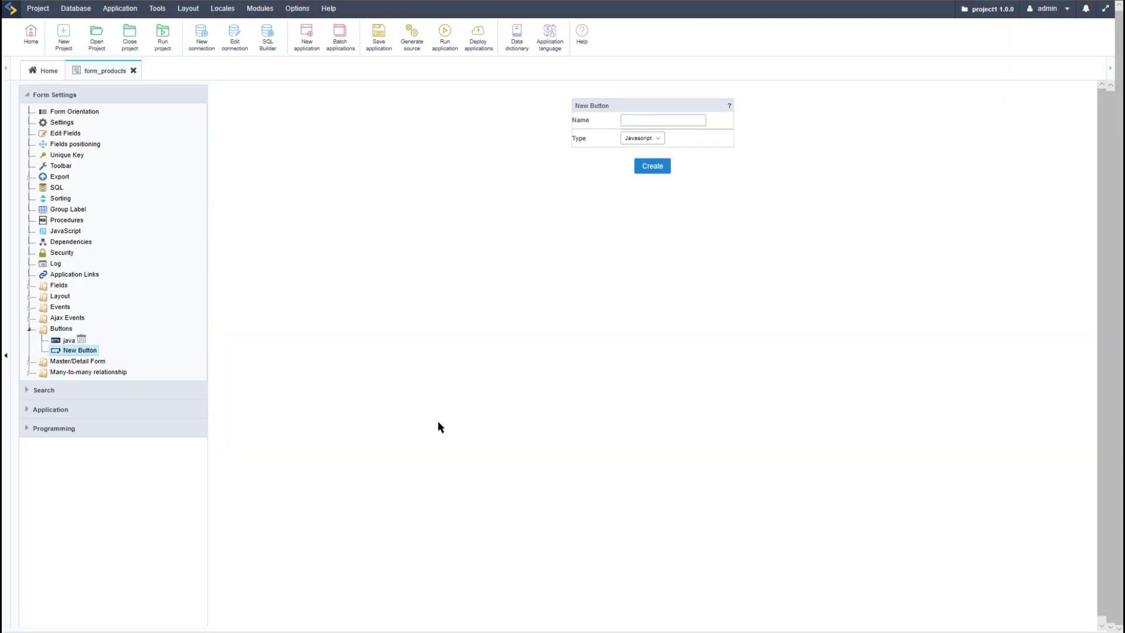
pyautogui.click(642, 138)
pyautogui.click(640, 147)
pyautogui.click(663, 120)
pyautogui.write('php')
pyautogui.click(652, 166)
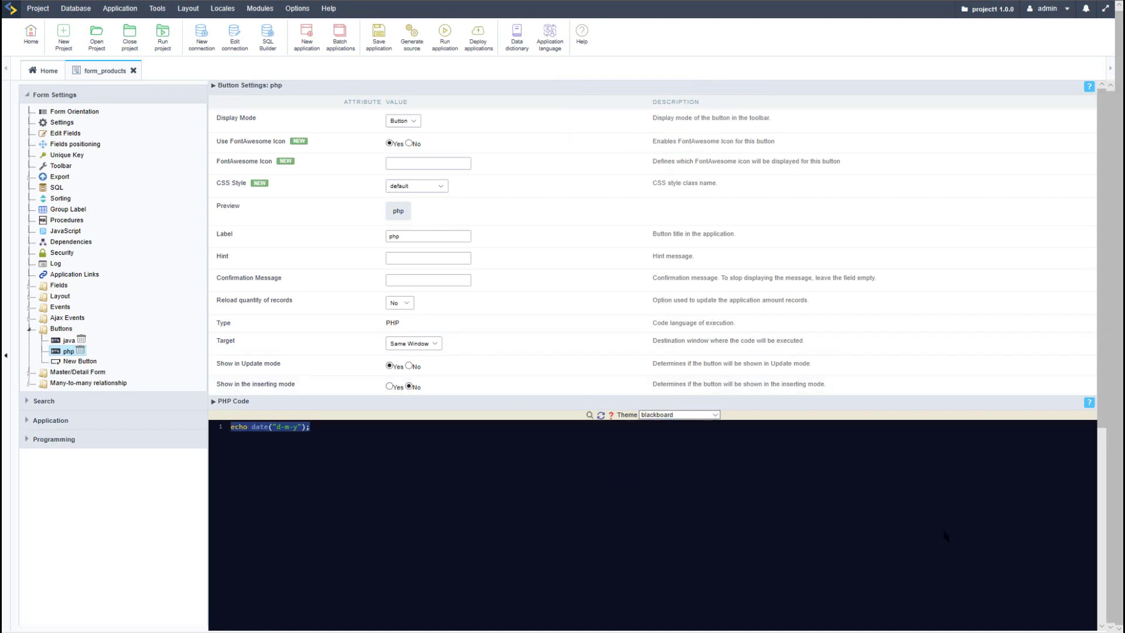
pyautogui.click(331, 428)
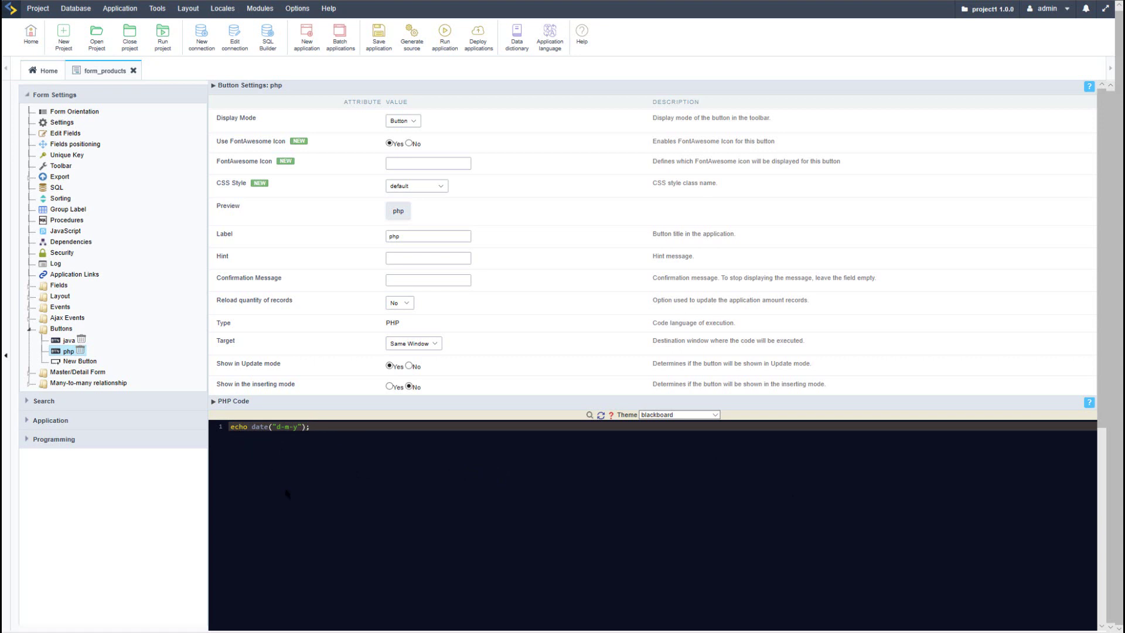
pyautogui.click(257, 442)
pyautogui.click(445, 38)
# Create a new Link-type button named 'link'
pyautogui.click(80, 361)
pyautogui.click(642, 138)
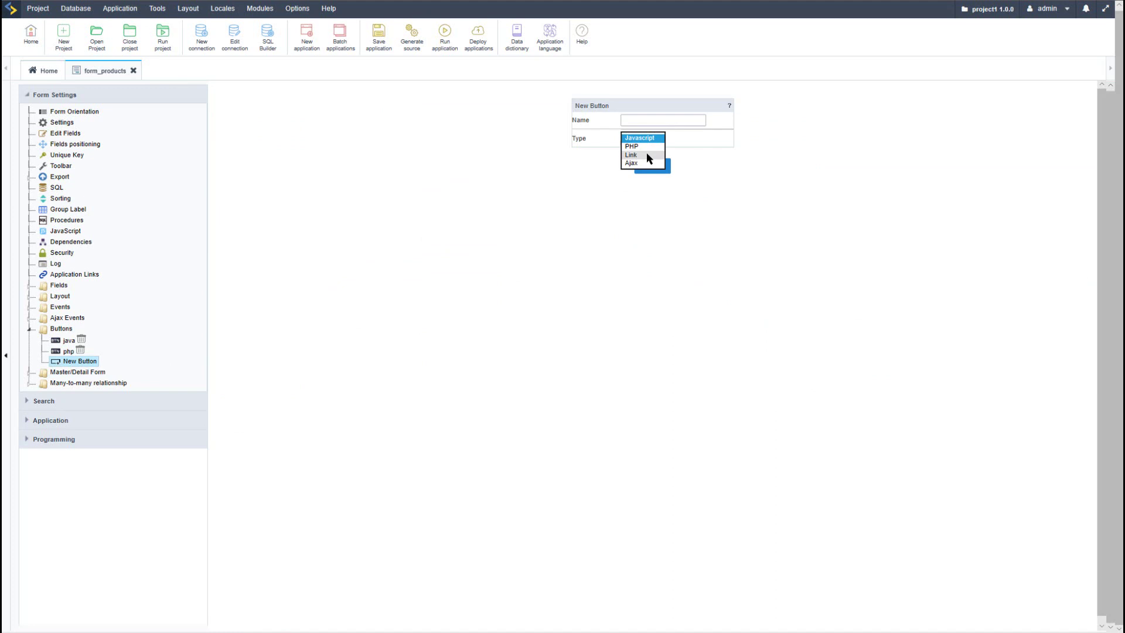
pyautogui.click(645, 154)
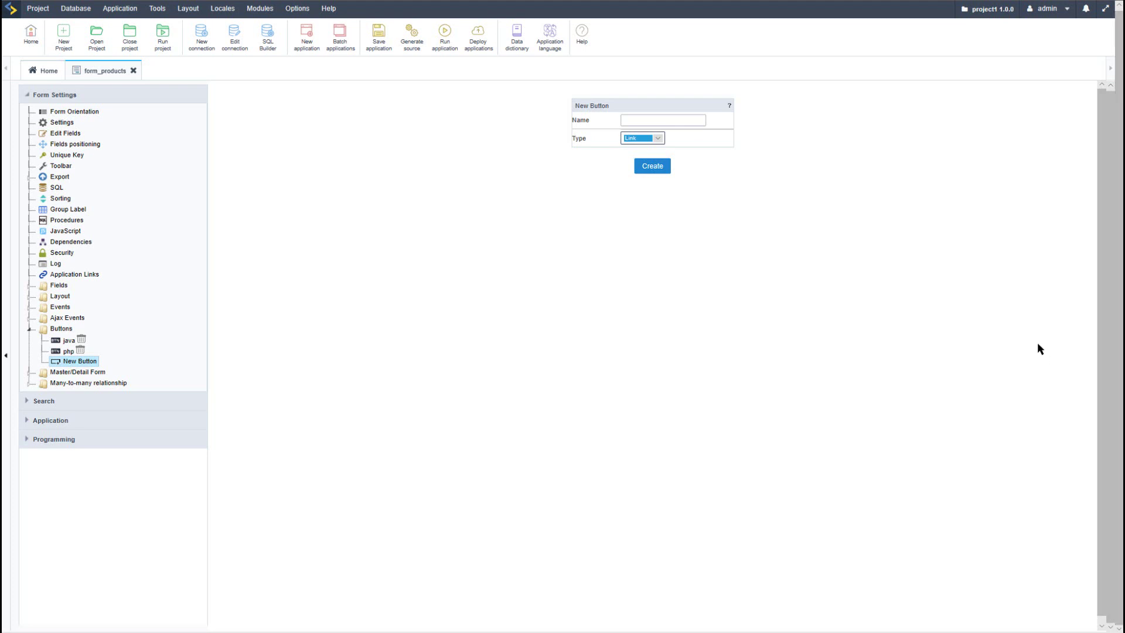
pyautogui.click(678, 121)
pyautogui.write('ink')
pyautogui.click(652, 167)
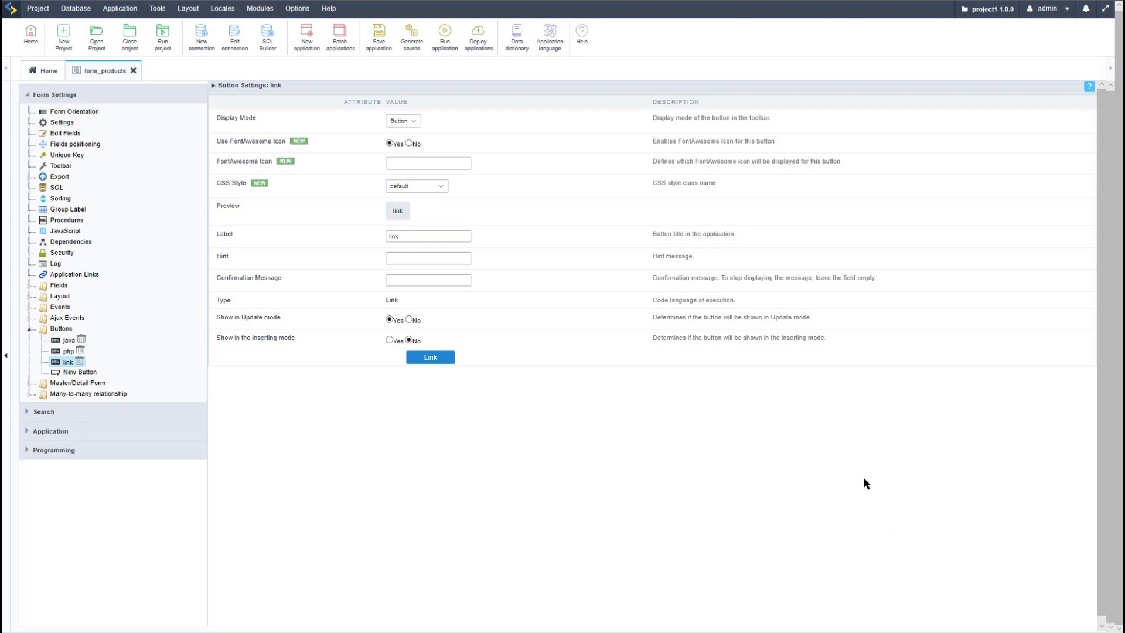
# Point the link button at grid_products and reach its empty Parameters Definition step
pyautogui.click(431, 358)
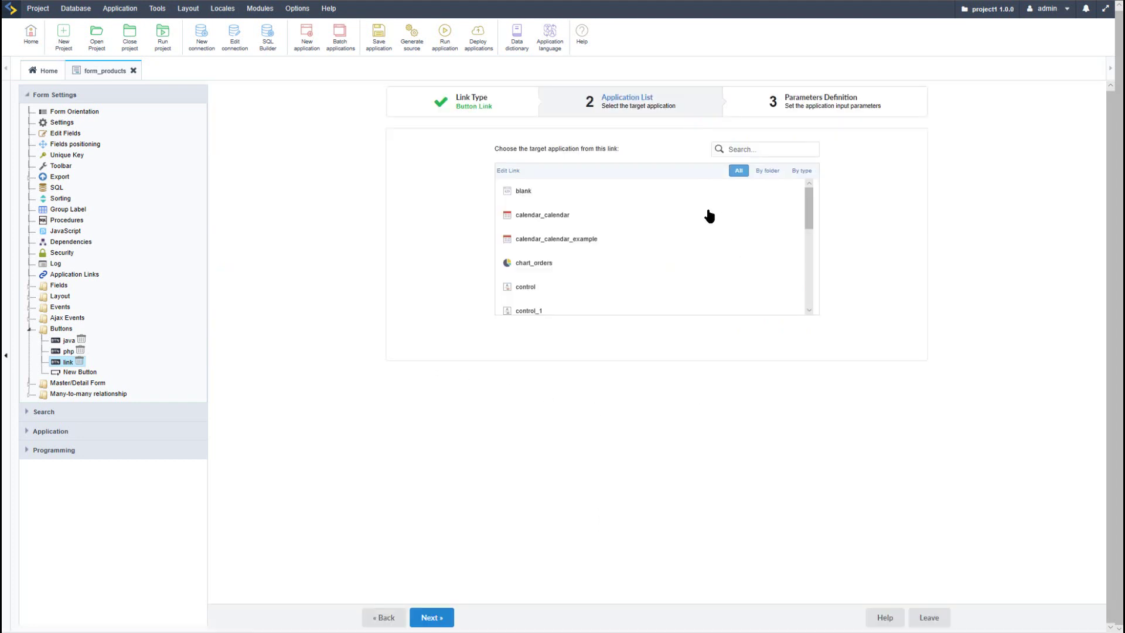
pyautogui.scroll(-2, 676, 215)
pyautogui.scroll(-2, 675, 215)
pyautogui.scroll(-2, 675, 216)
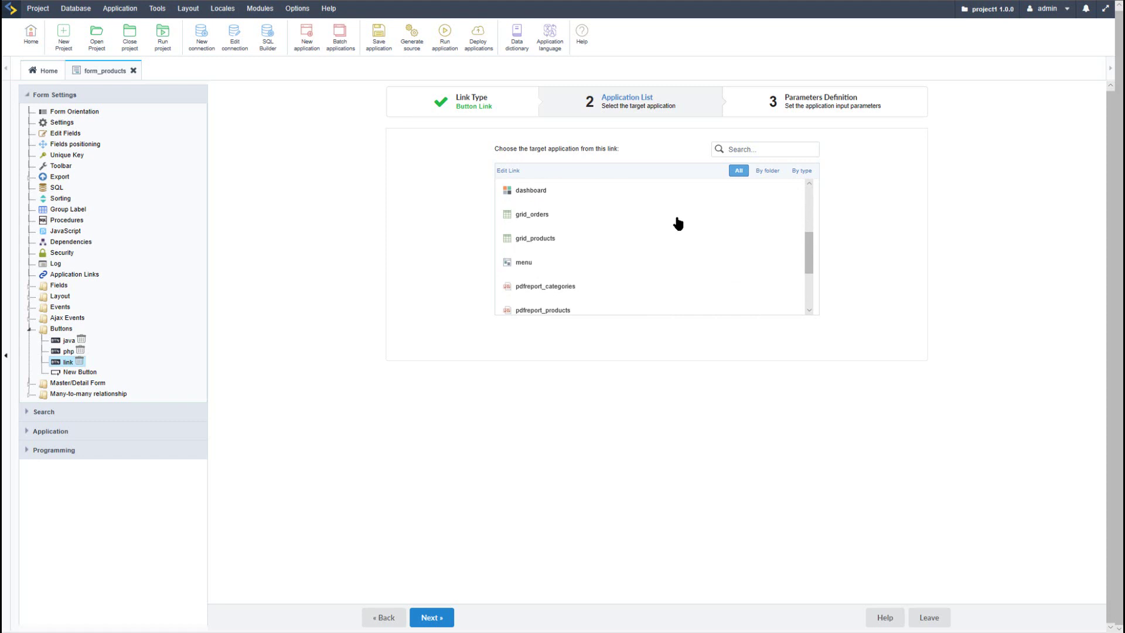
pyautogui.scroll(-3, 677, 229)
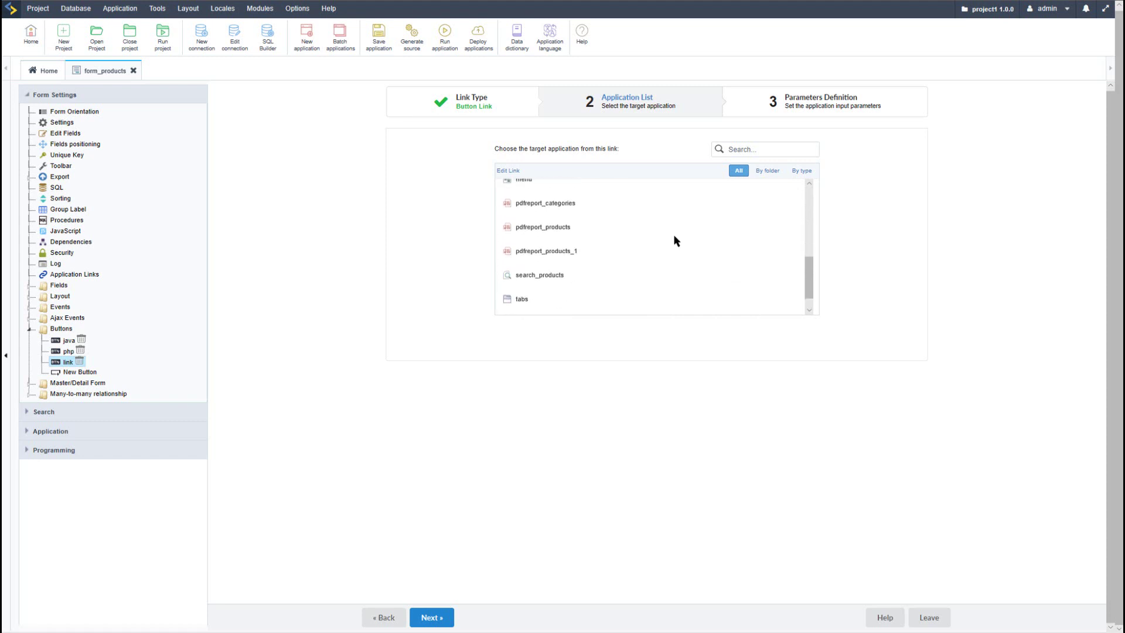
pyautogui.scroll(2, 675, 240)
pyautogui.scroll(1, 615, 246)
pyautogui.scroll(1, 572, 263)
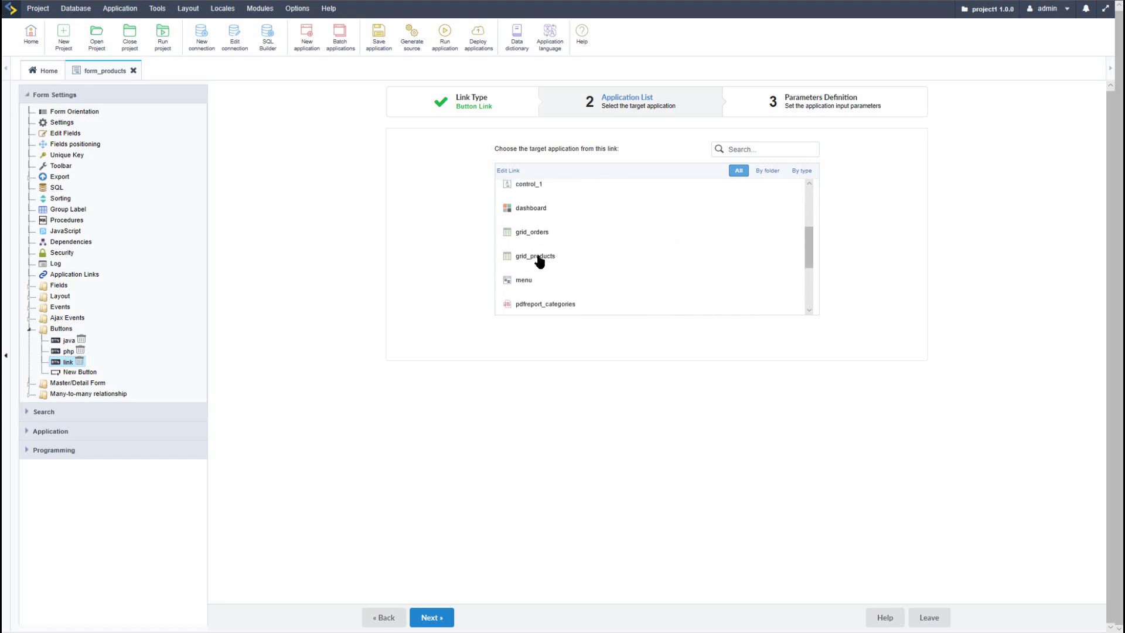
pyautogui.click(538, 258)
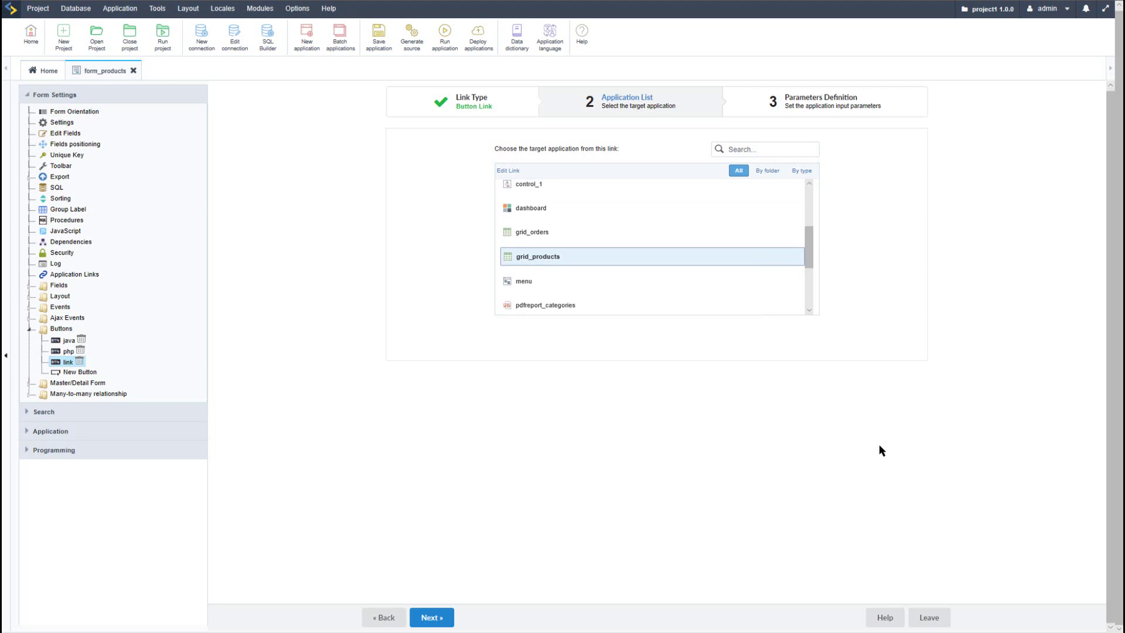
pyautogui.click(433, 618)
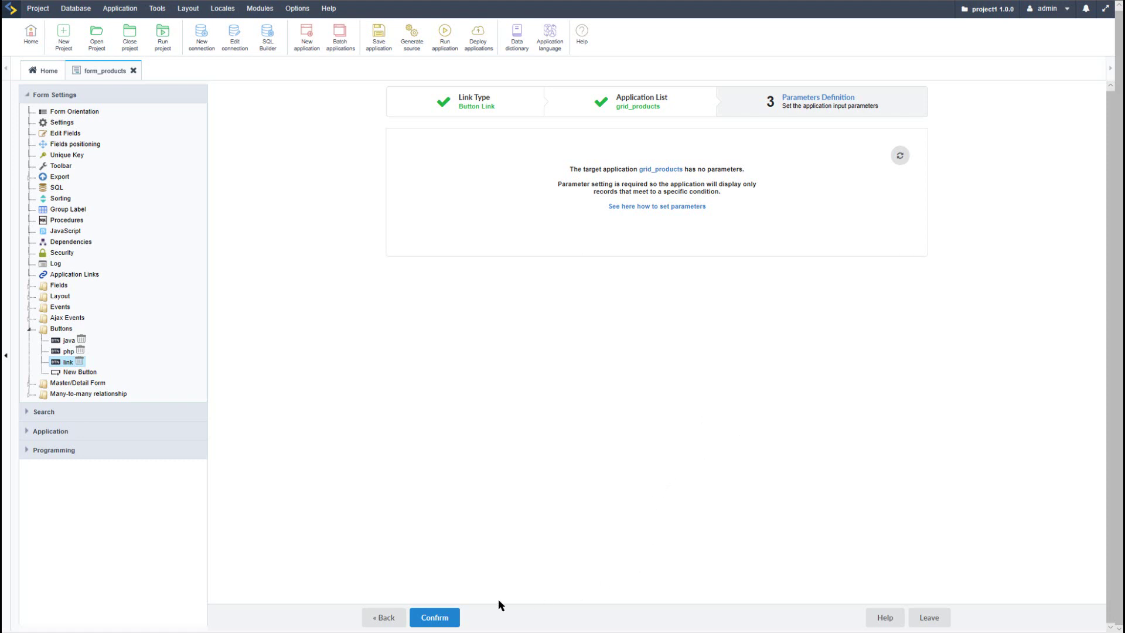
# Keep link mode 'Open in the same Window' and leave the Exit URL empty
pyautogui.click(434, 617)
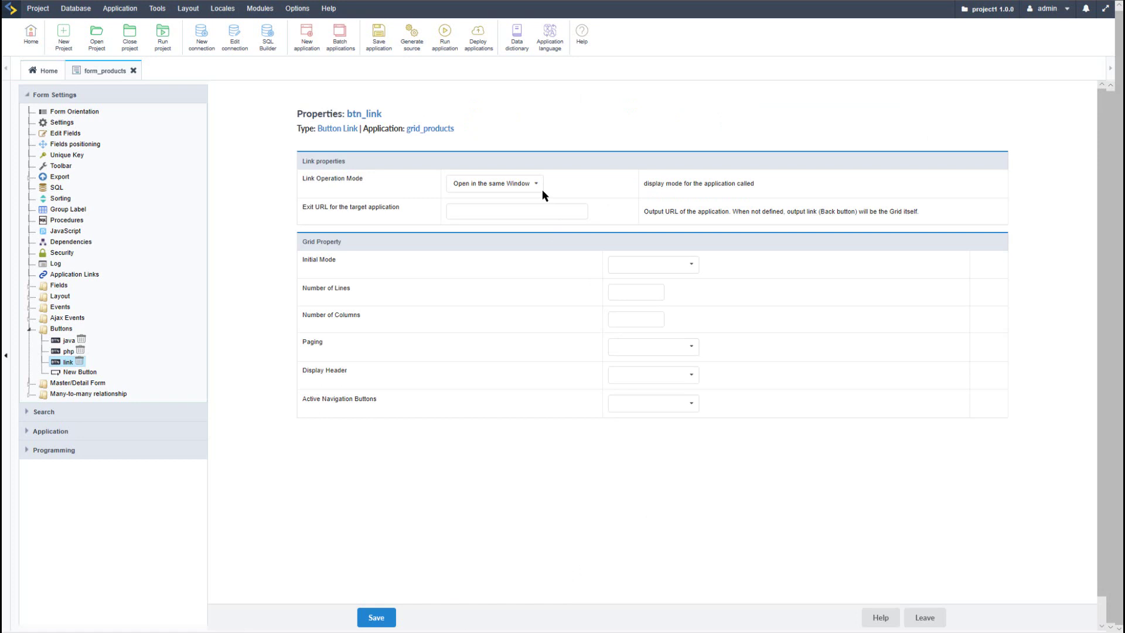
pyautogui.click(537, 187)
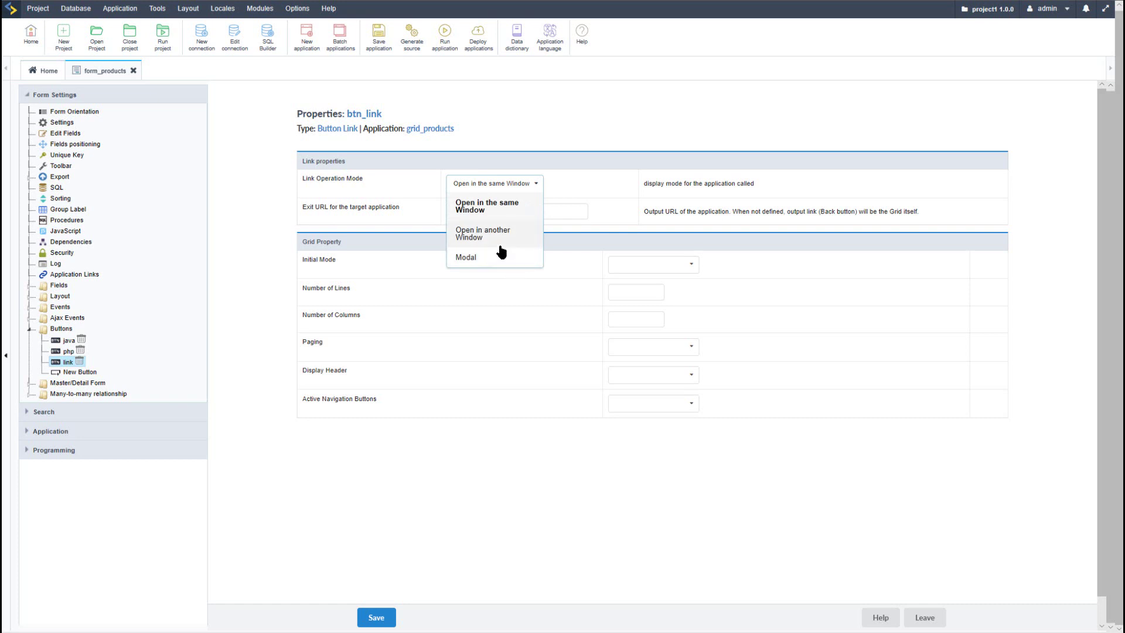
pyautogui.click(622, 513)
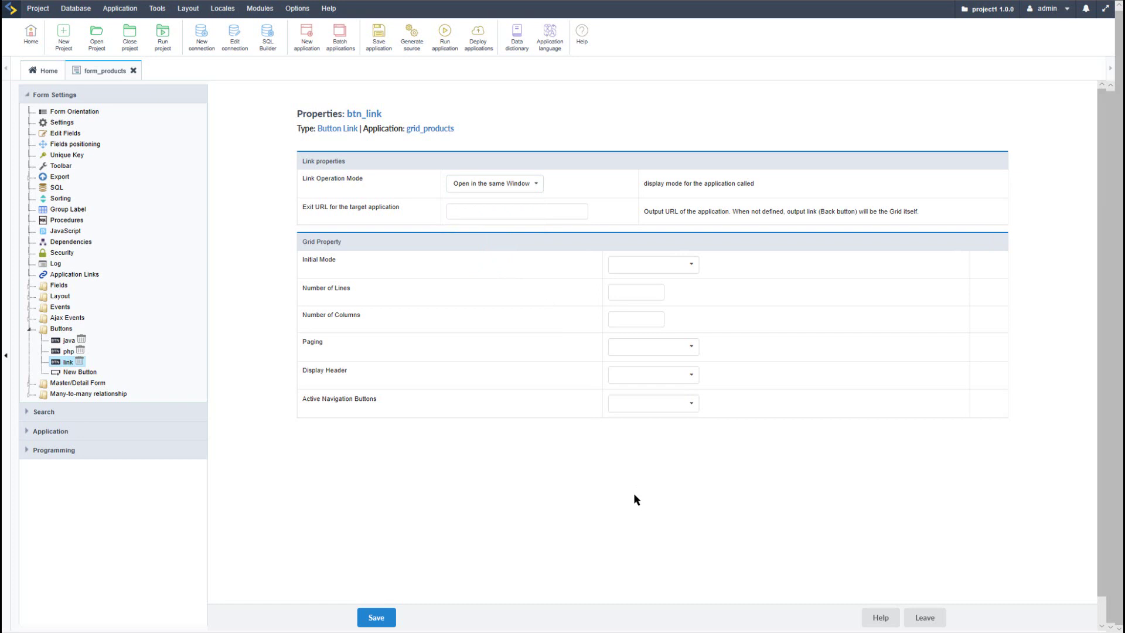
pyautogui.click(468, 211)
pyautogui.click(612, 478)
# Save the link properties, then test the link to Report of Products and go back
pyautogui.click(376, 617)
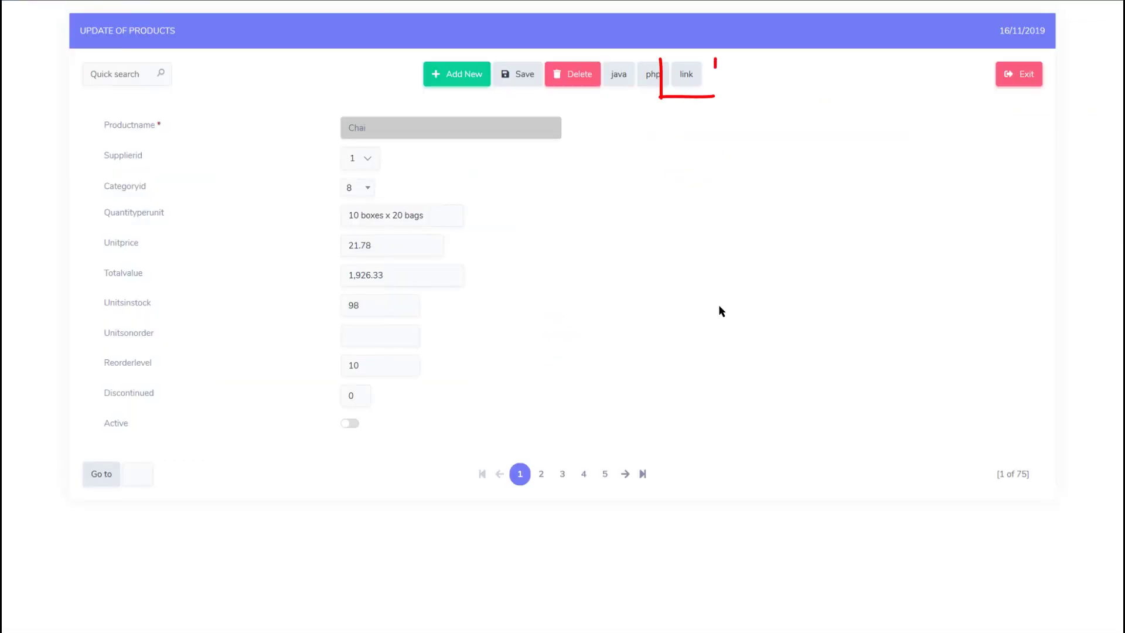
pyautogui.click(687, 76)
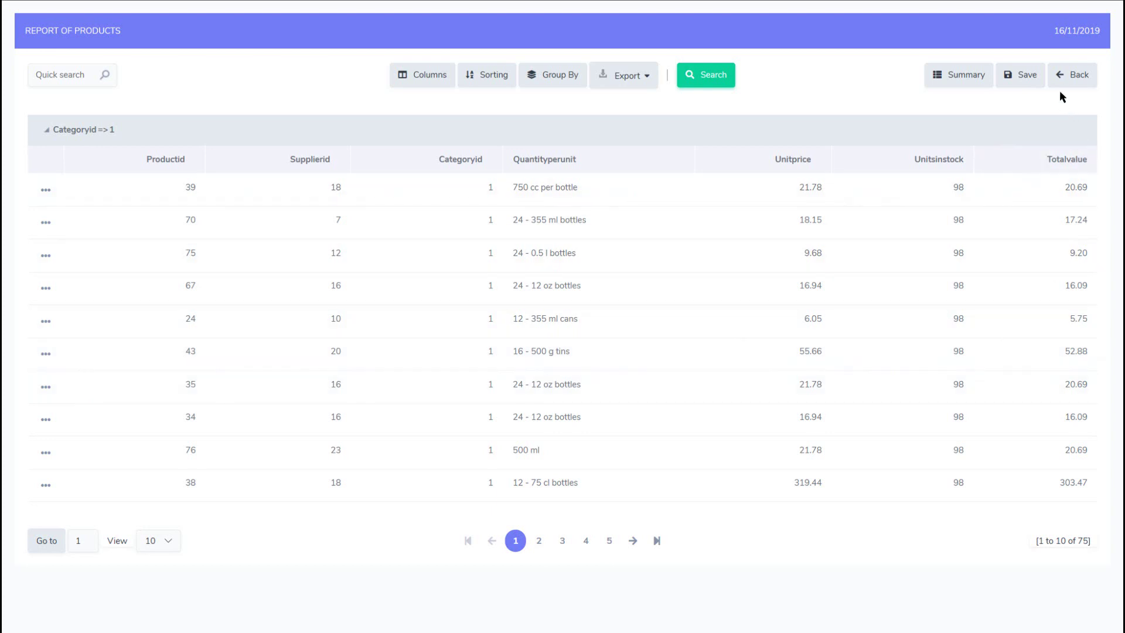
pyautogui.click(1072, 74)
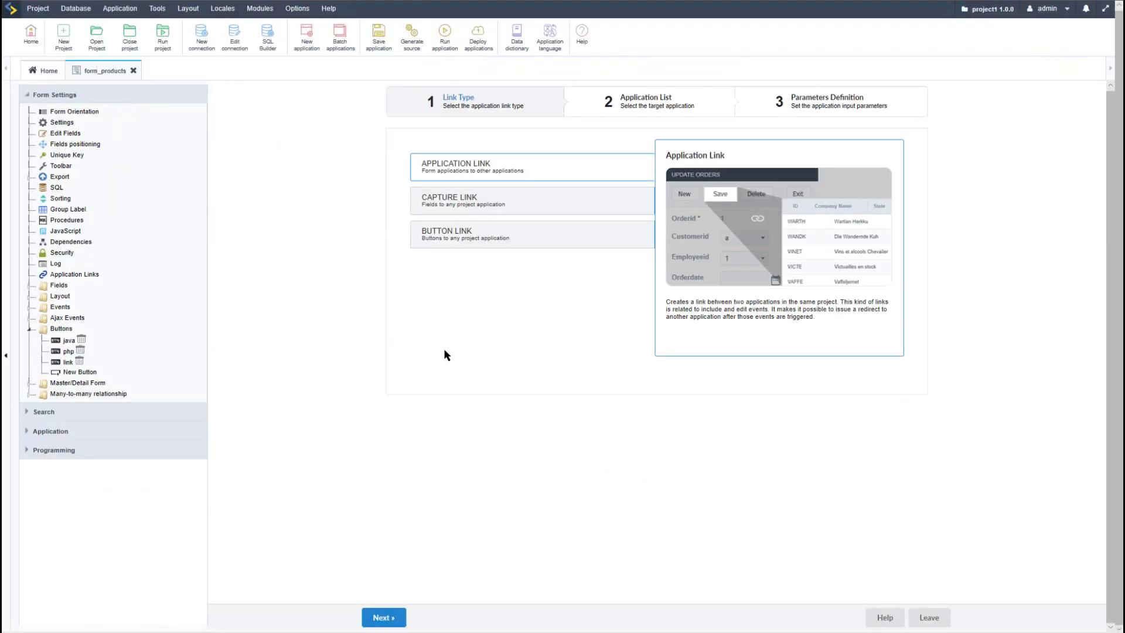
# Create a new button of type Ajax named 'ajax'
pyautogui.click(79, 372)
pyautogui.click(650, 138)
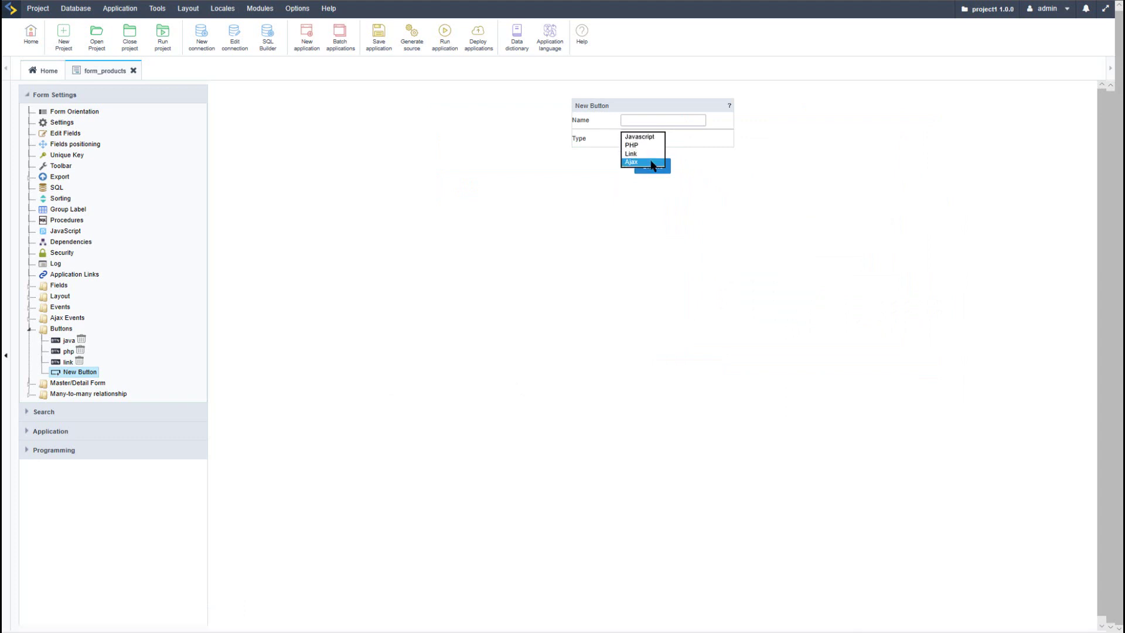
pyautogui.click(646, 164)
pyautogui.click(659, 119)
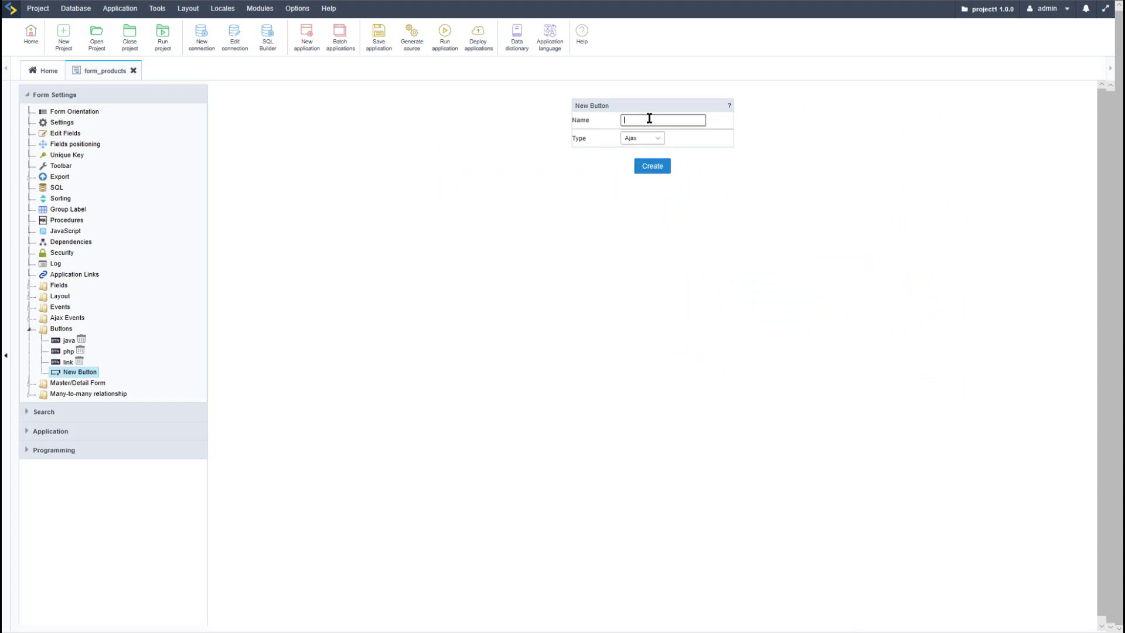
pyautogui.write('ajax')
pyautogui.click(820, 270)
pyautogui.click(659, 120)
pyautogui.click(734, 251)
pyautogui.click(652, 167)
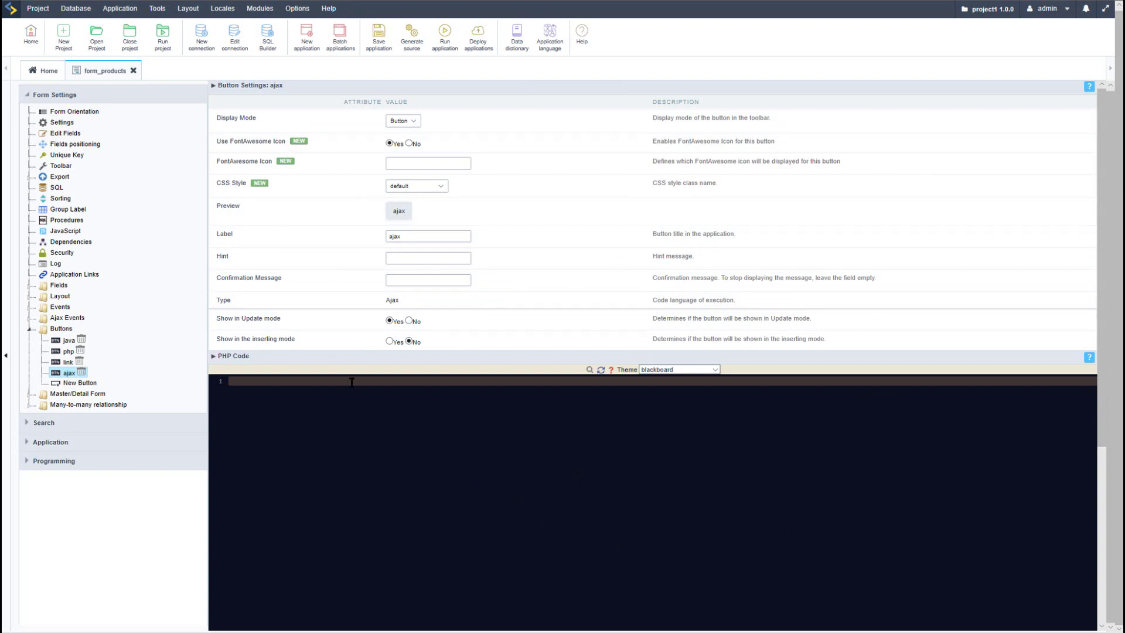
# Under Fields, create a Text-type field named 'totalsum'
pyautogui.click(31, 285)
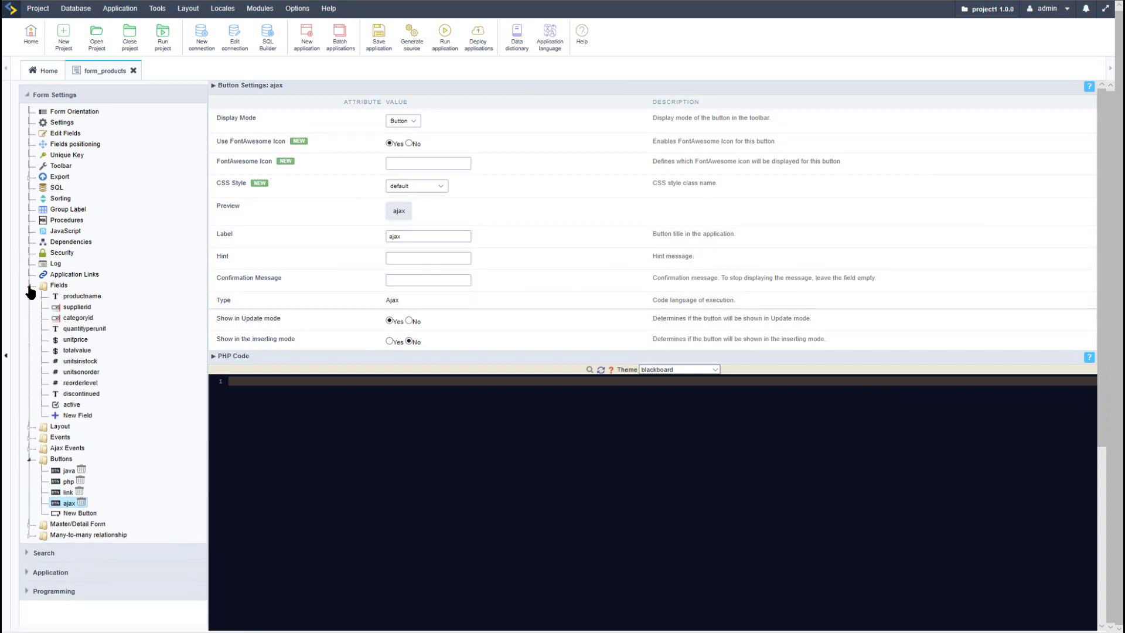
pyautogui.click(77, 415)
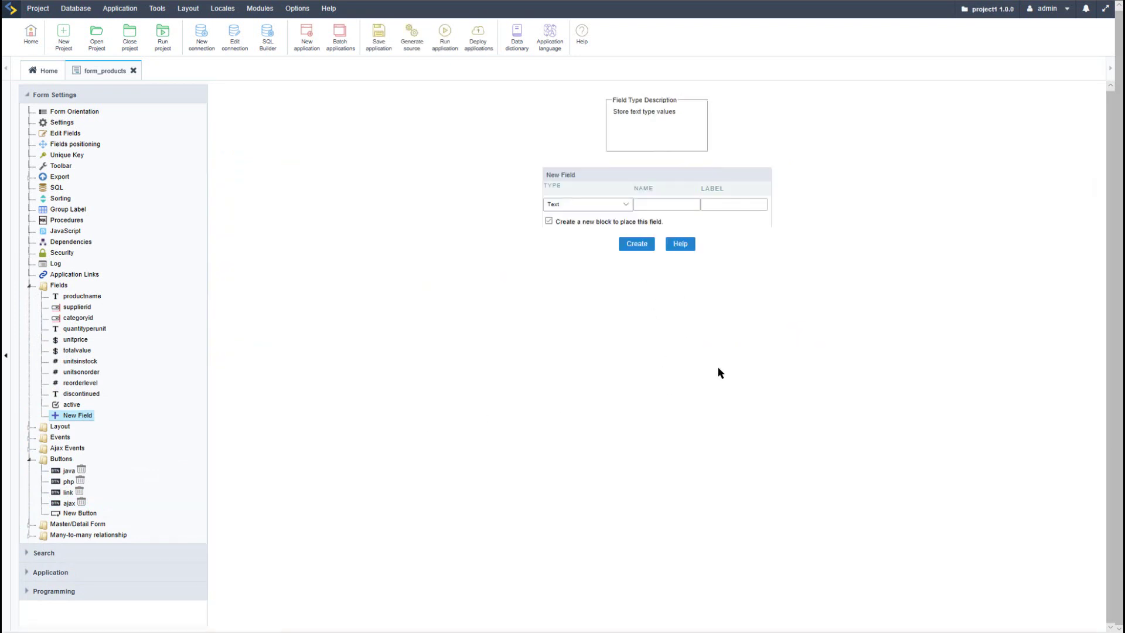
pyautogui.click(657, 203)
pyautogui.write('ota')
pyautogui.write('lsum')
pyautogui.click(636, 243)
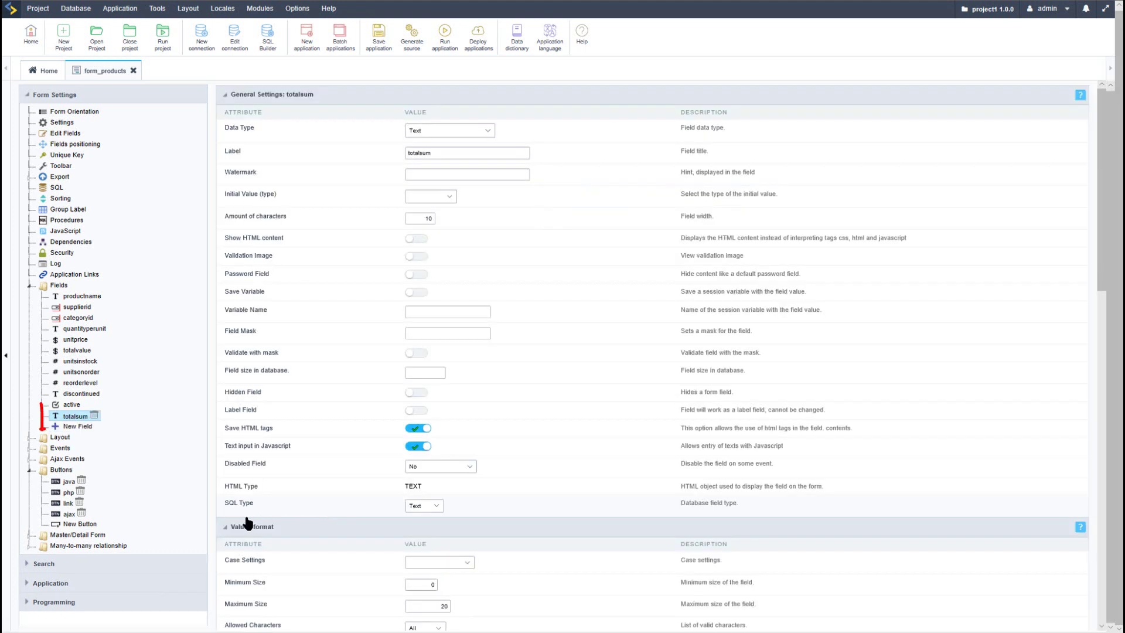
# Write {totalsum} = {totalvalue} + {unitsonorder}; as the ajax button's PHP code
pyautogui.click(69, 513)
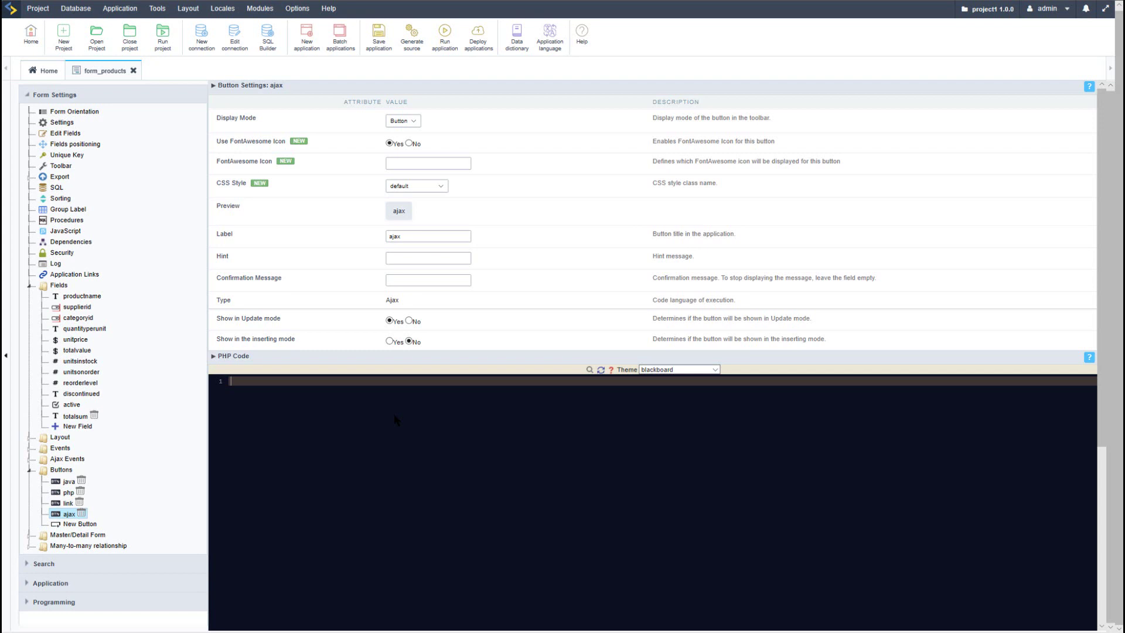
pyautogui.write('{} + {}')
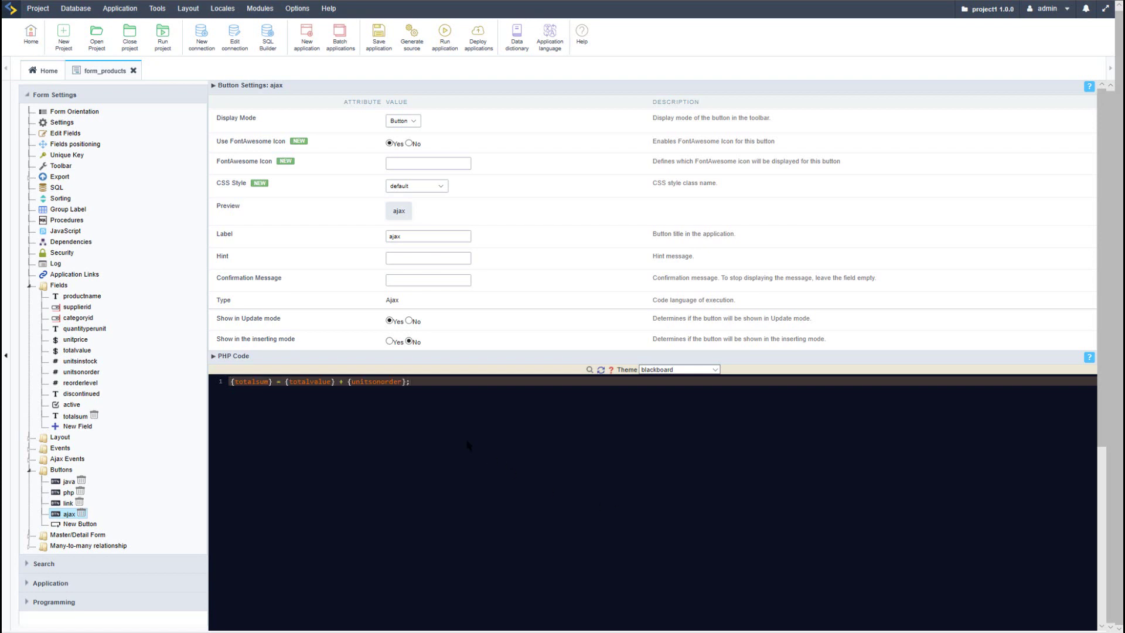
pyautogui.doubleClick(250, 381)
# Run the products form and use the ajax button to fill totalsum with 1926.33
pyautogui.click(445, 37)
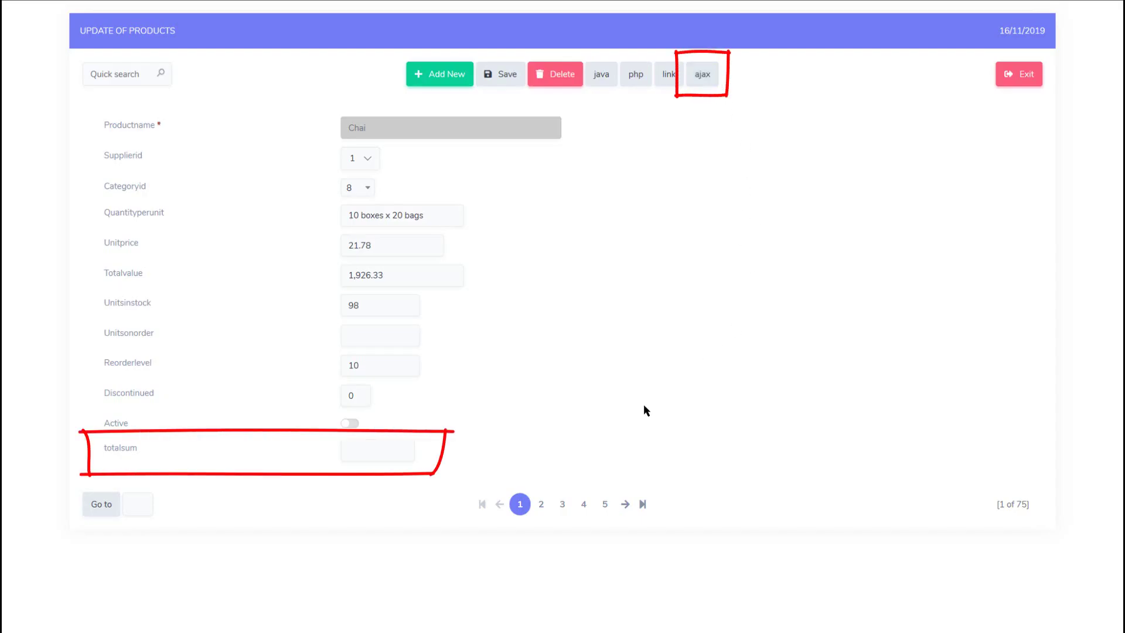
pyautogui.click(399, 450)
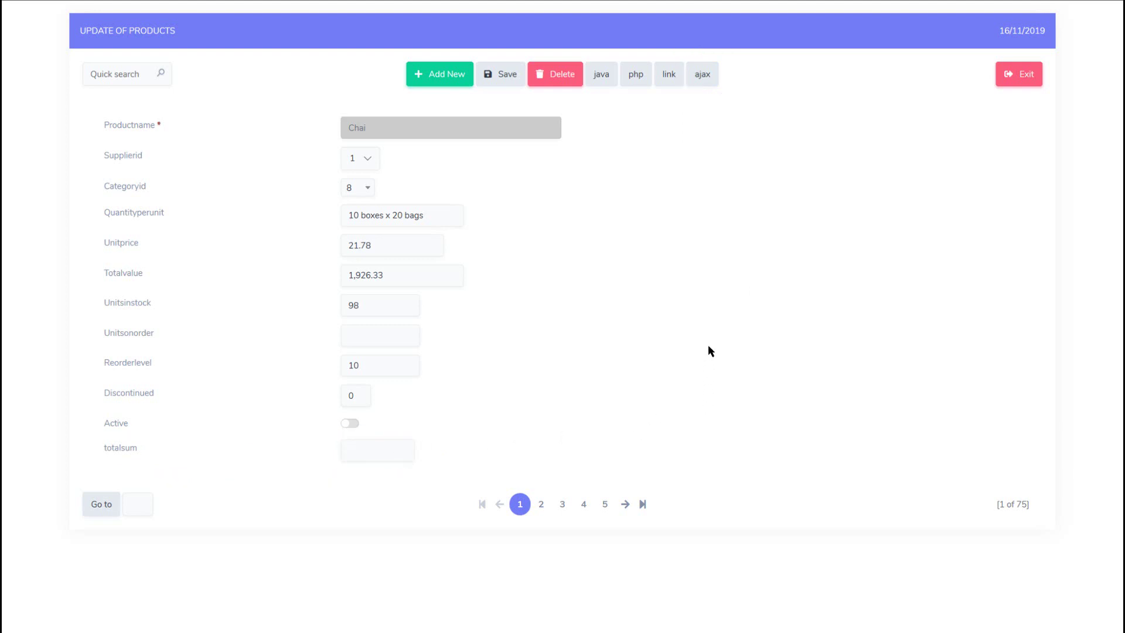
pyautogui.click(707, 79)
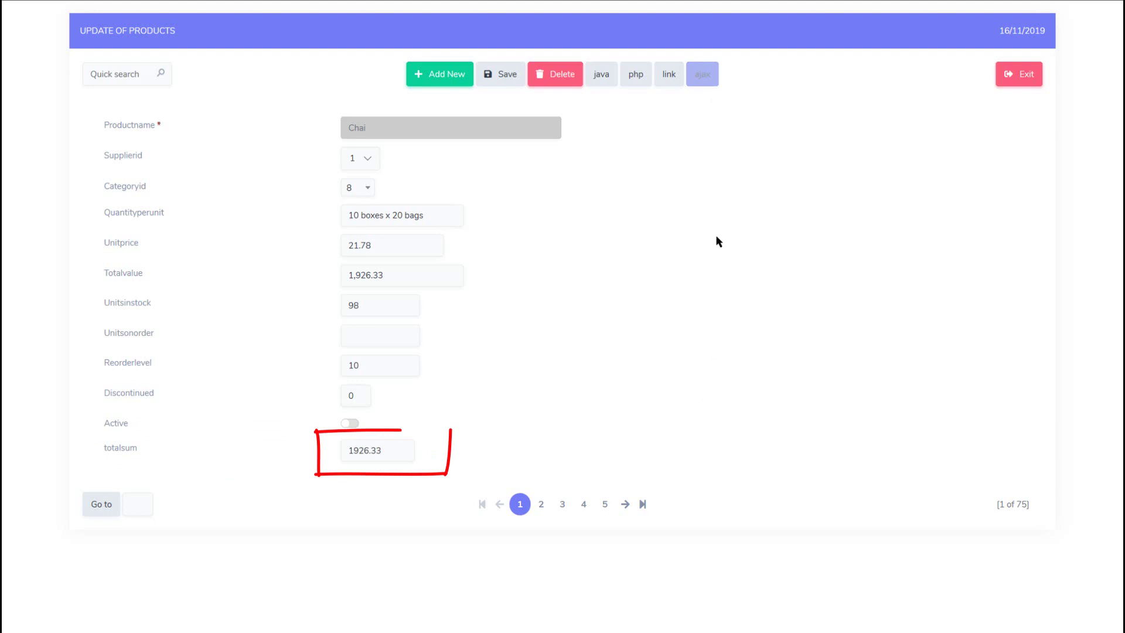
pyautogui.doubleClick(364, 450)
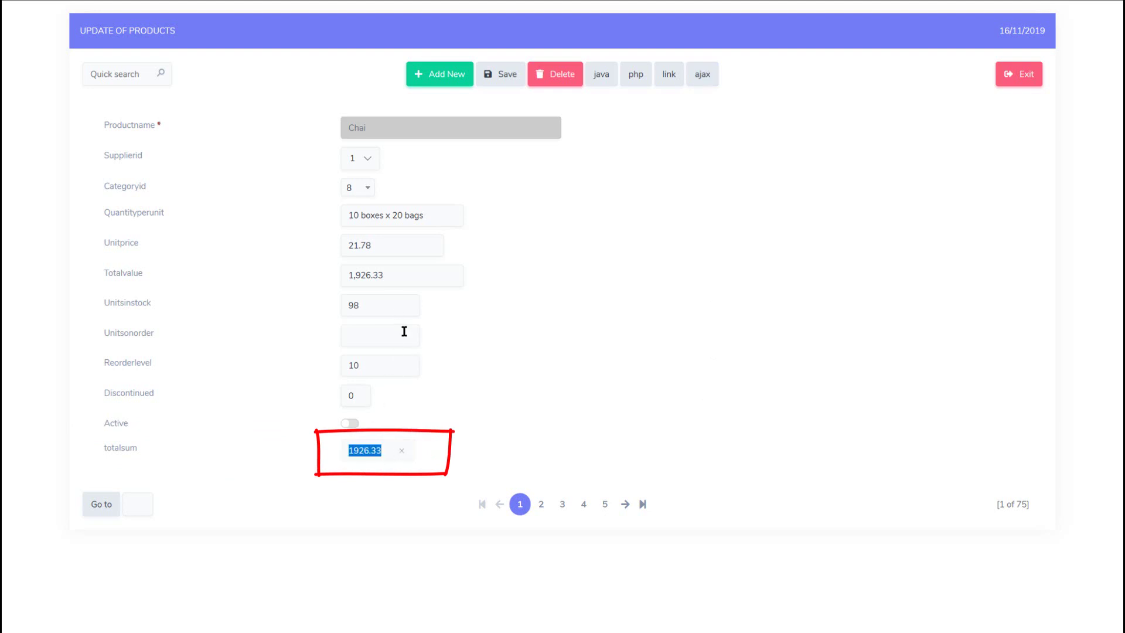
pyautogui.click(588, 378)
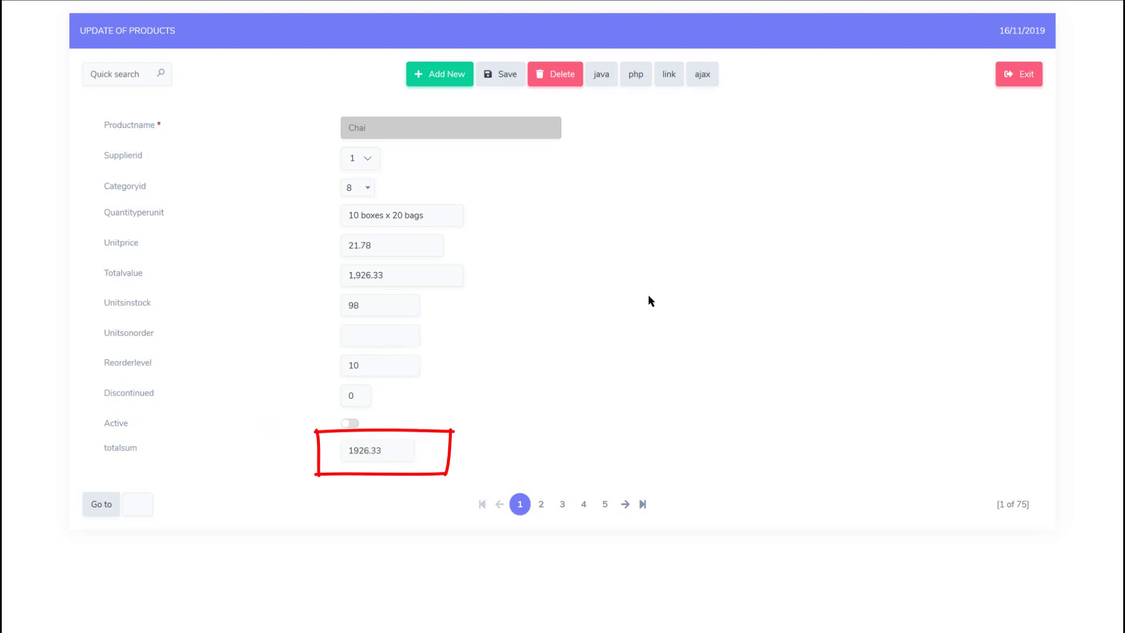